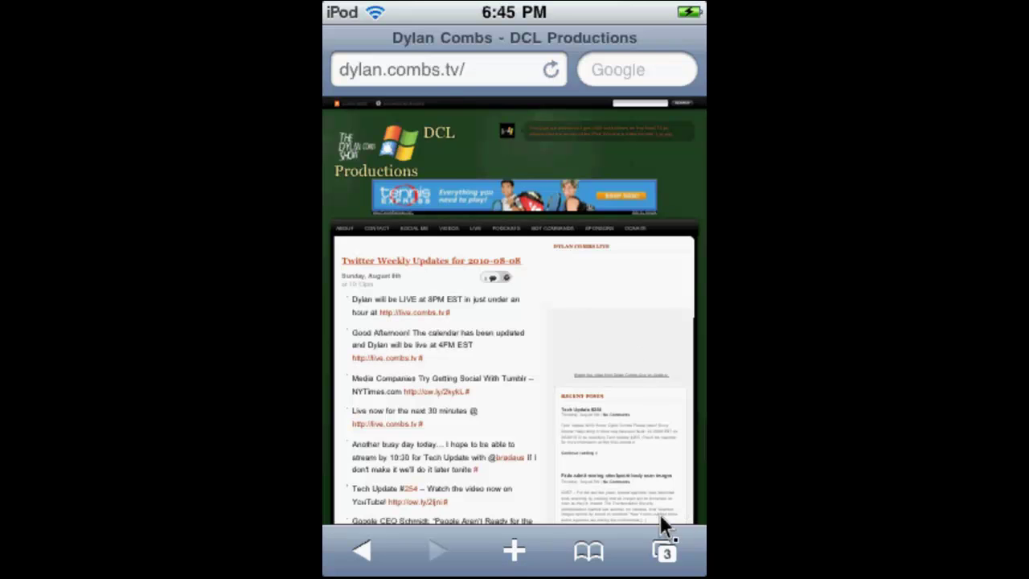
- Switch to the open JailbreakMe page in Safari and start the jailbreak with its slider
{"action": "left_click", "coordinate": [666, 551]}
{"action": "left_click_drag", "start_coordinate": [480, 304], "coordinate": [524, 310]}
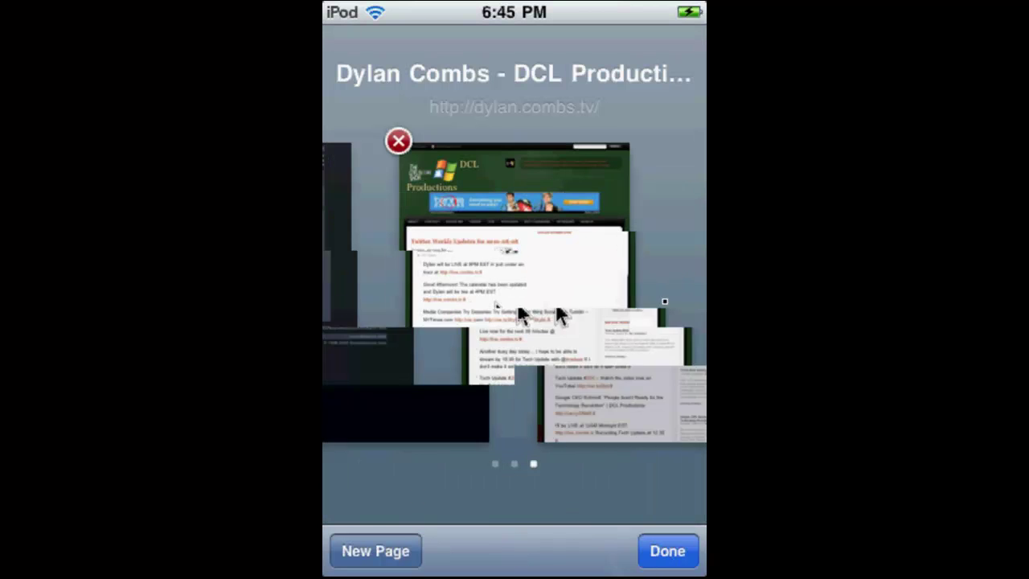
{"action": "left_click_drag", "start_coordinate": [458, 304], "coordinate": [639, 302]}
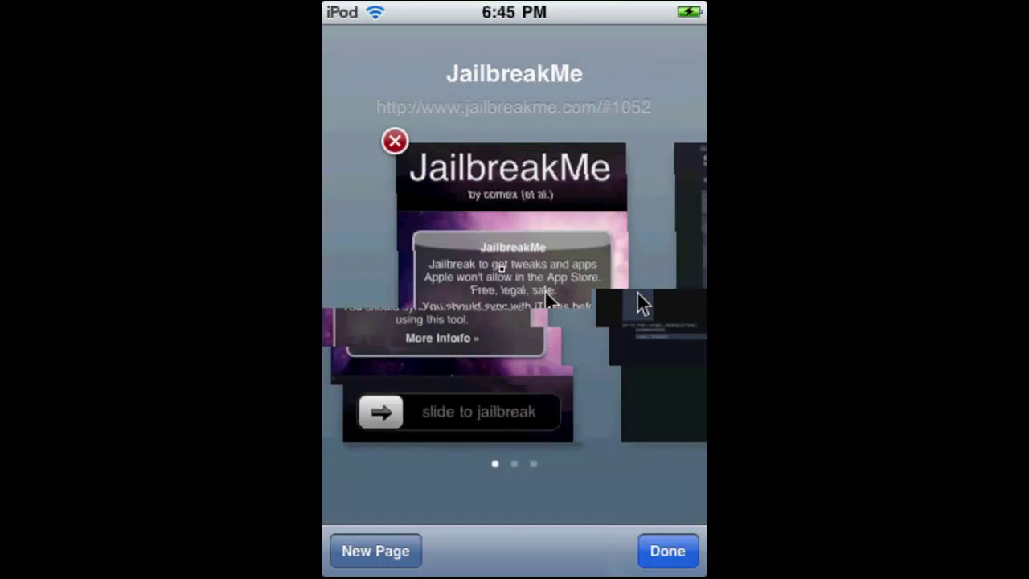
{"action": "left_click", "coordinate": [485, 256]}
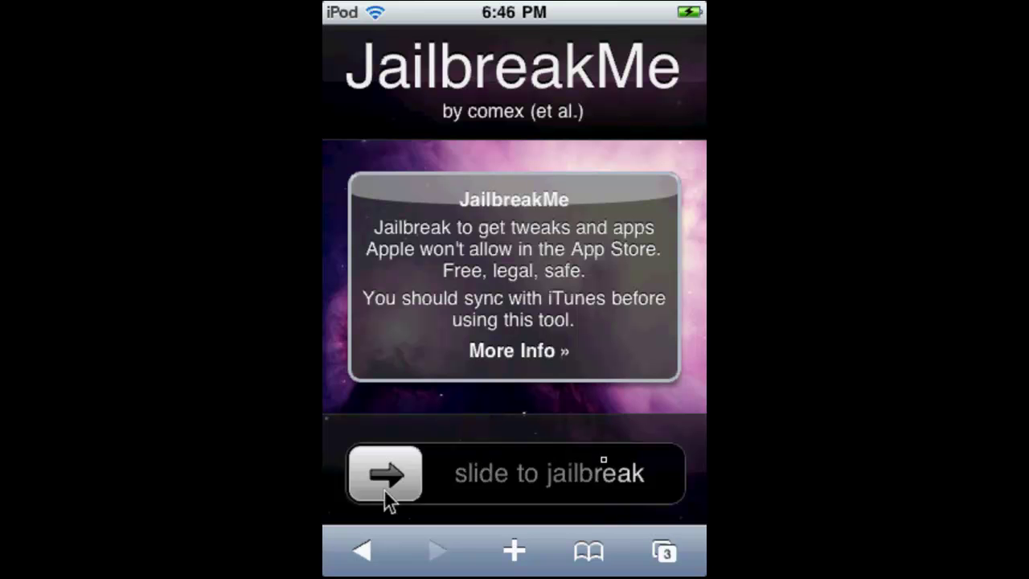
{"action": "left_click_drag", "start_coordinate": [384, 488], "coordinate": [667, 483]}
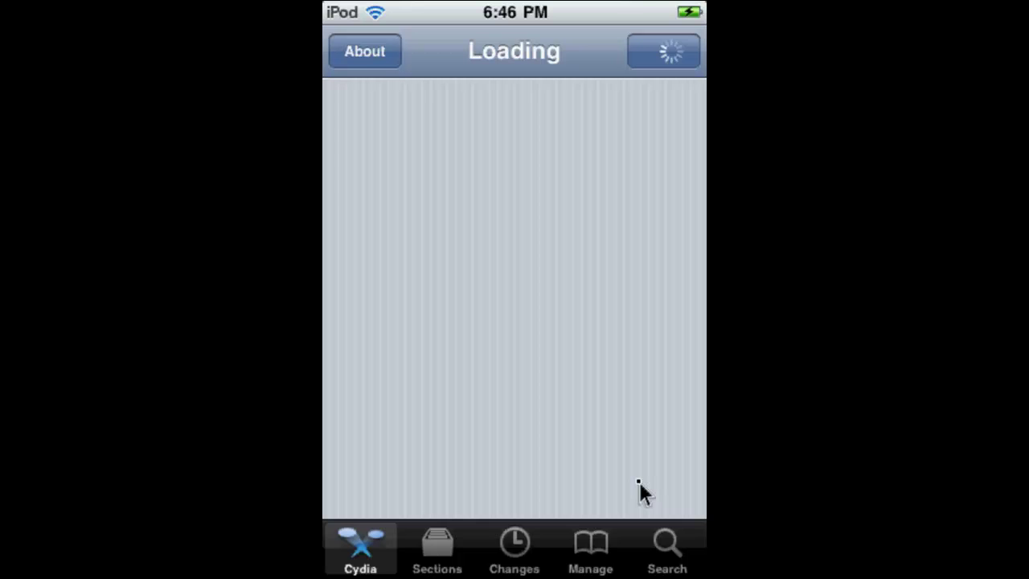
{"action": "left_click", "coordinate": [608, 544]}
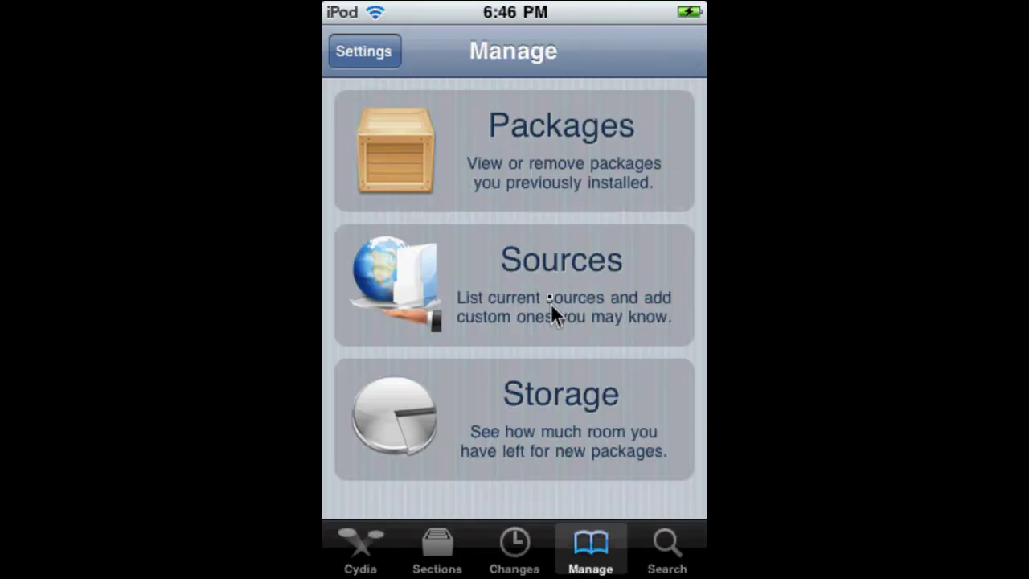
{"action": "left_click", "coordinate": [551, 304]}
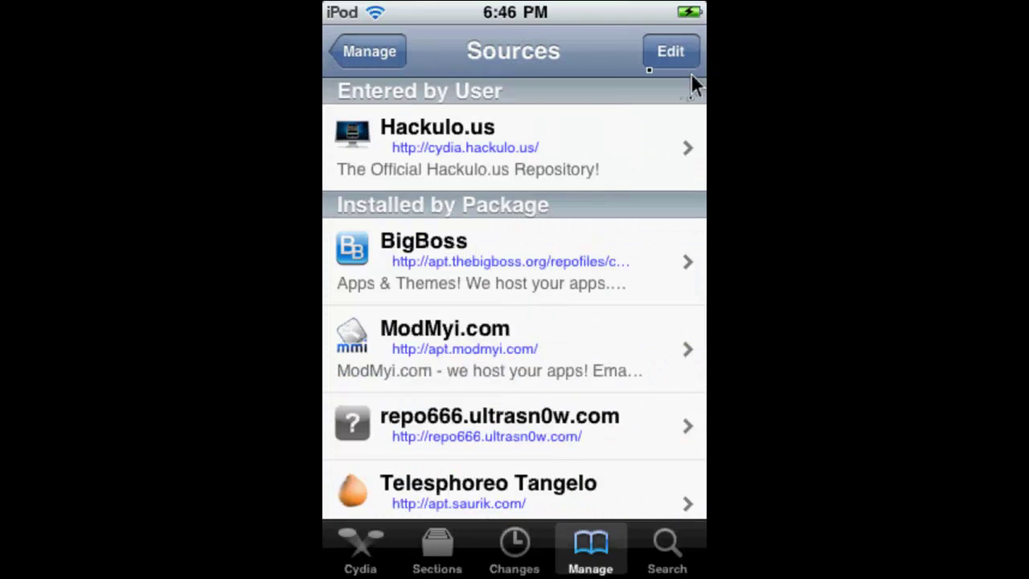
{"action": "left_click", "coordinate": [670, 53]}
{"action": "left_click", "coordinate": [374, 64]}
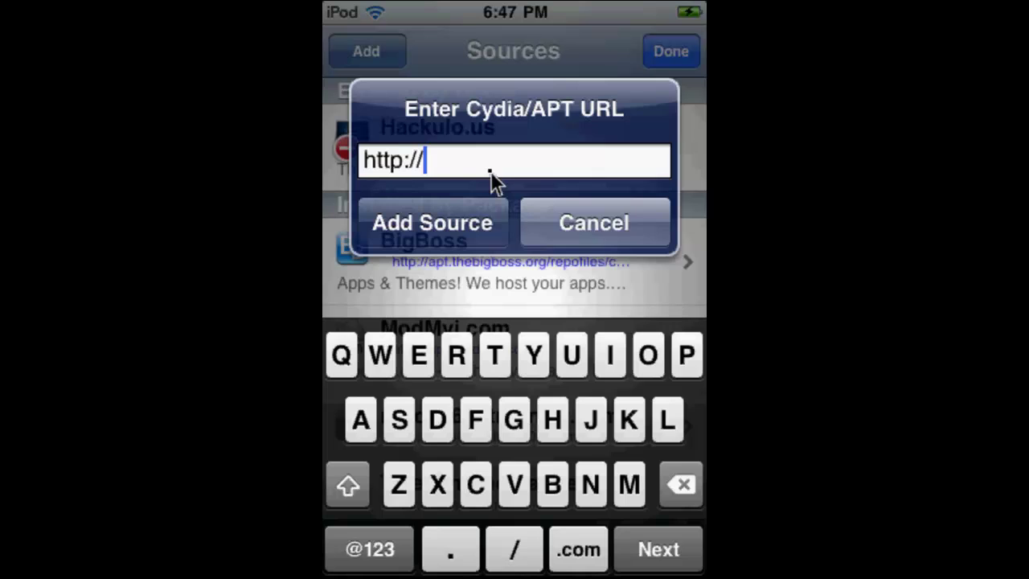
{"action": "type", "text": "re"}
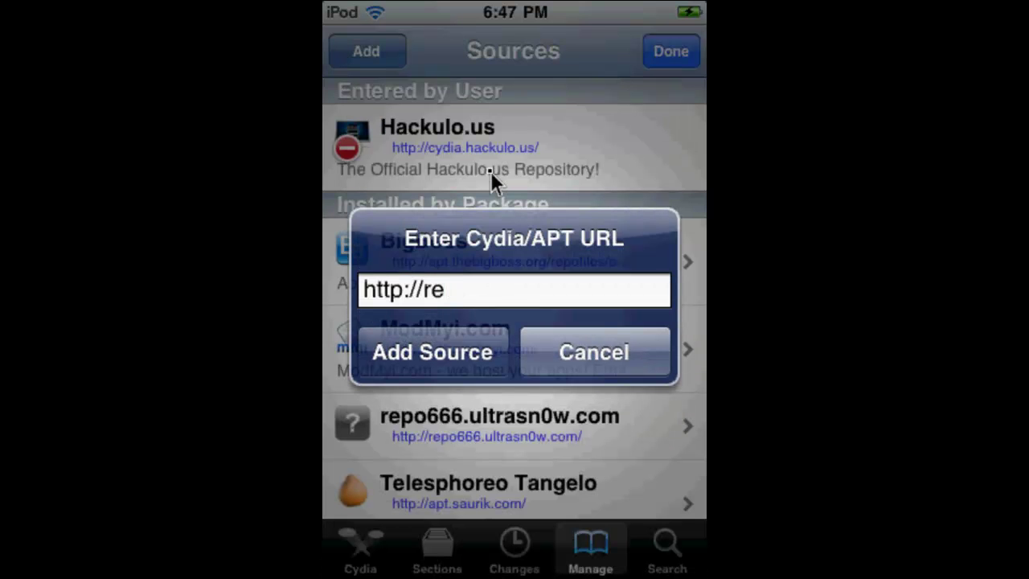
{"action": "type", "text": "p"}
{"action": "left_click", "coordinate": [494, 298]}
{"action": "type", "text": "o.benm.at"}
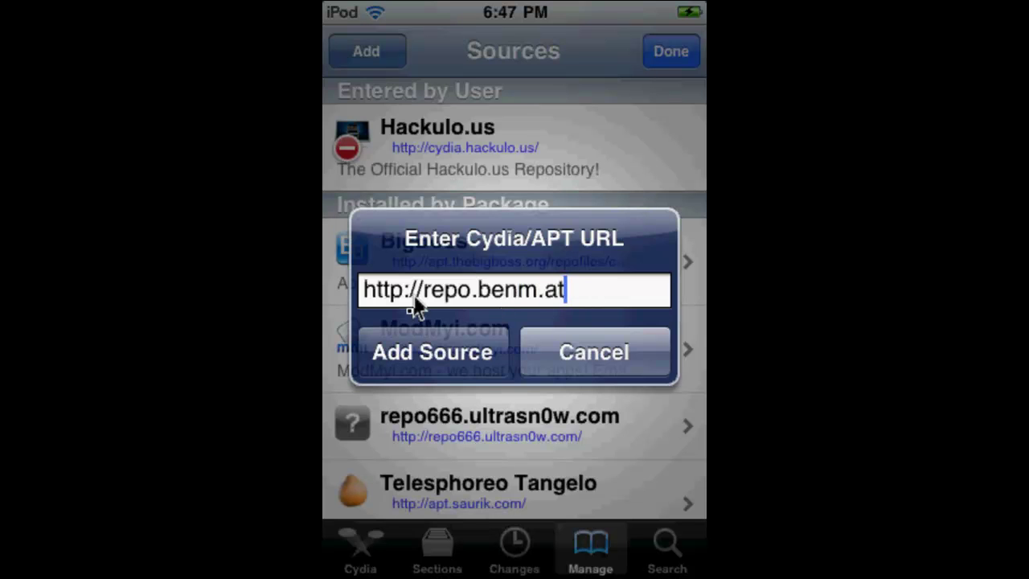
{"action": "left_click", "coordinate": [465, 360]}
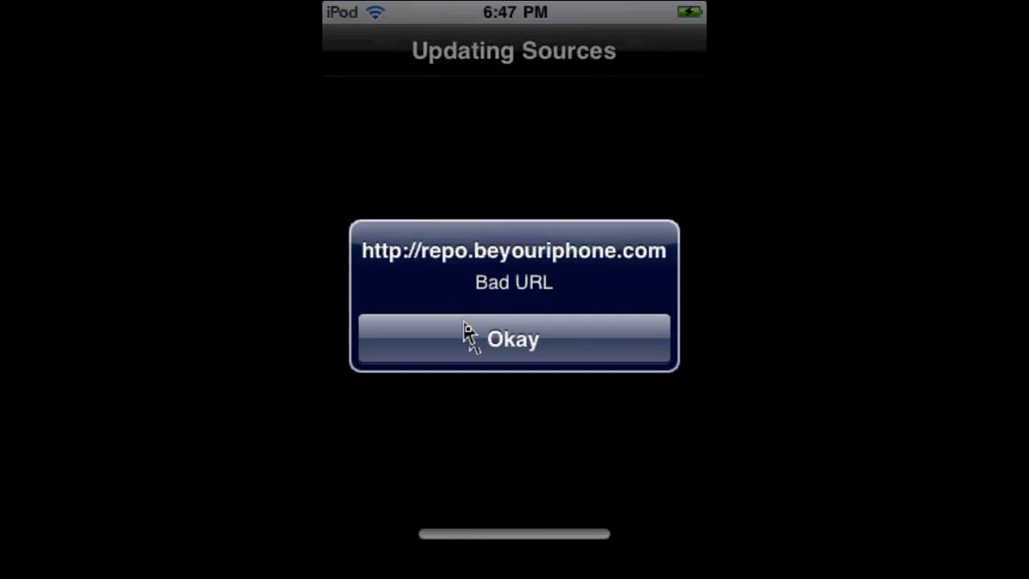
- Dismiss the source update alert, let the update complete and finish editing the source list
{"action": "left_click", "coordinate": [468, 333]}
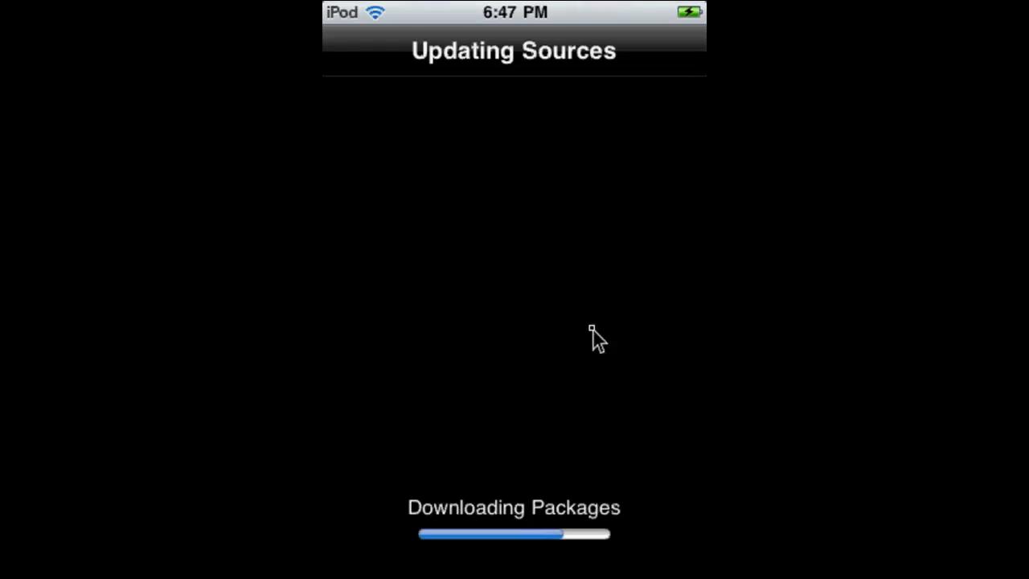
{"action": "left_click", "coordinate": [581, 330]}
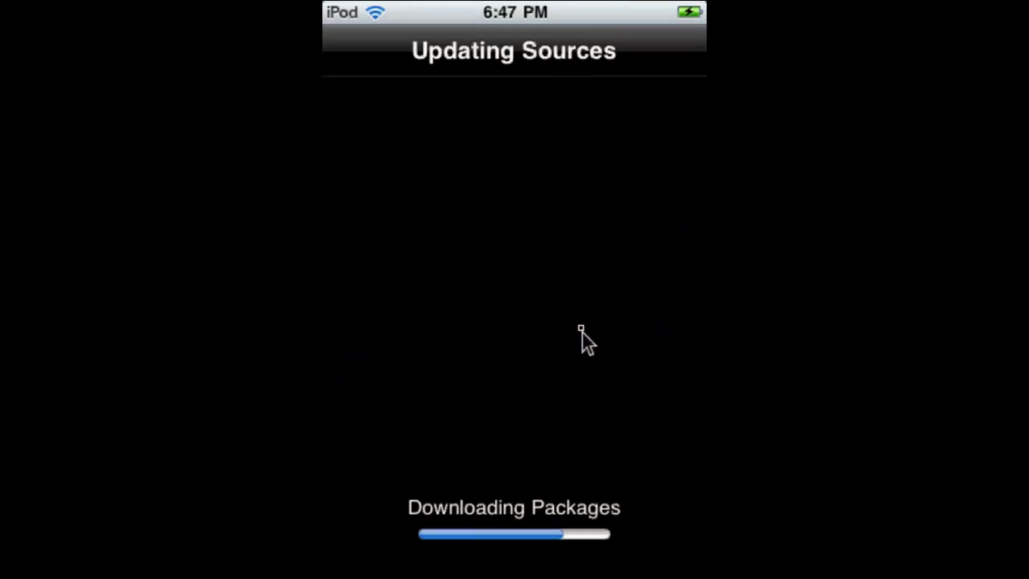
{"action": "left_click", "coordinate": [536, 467]}
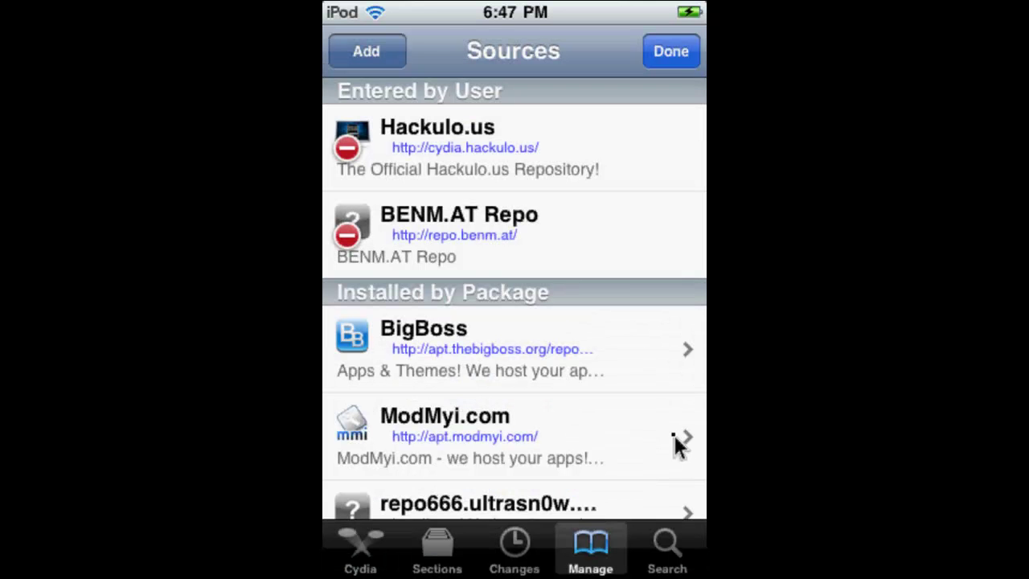
{"action": "left_click", "coordinate": [667, 57]}
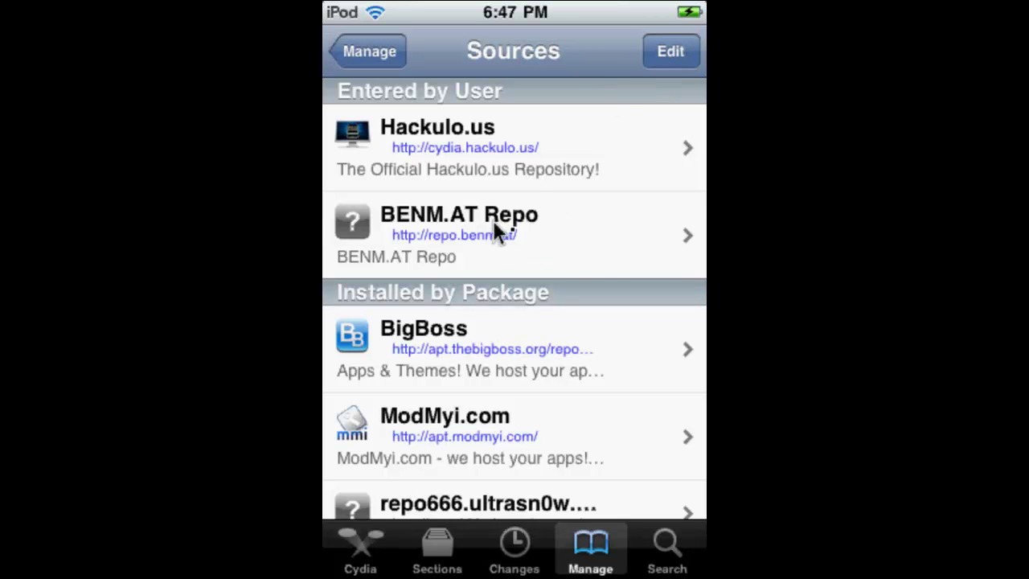
- Install the frash package from the BENM.AT Repo source and return to Cydia
{"action": "left_click", "coordinate": [548, 233]}
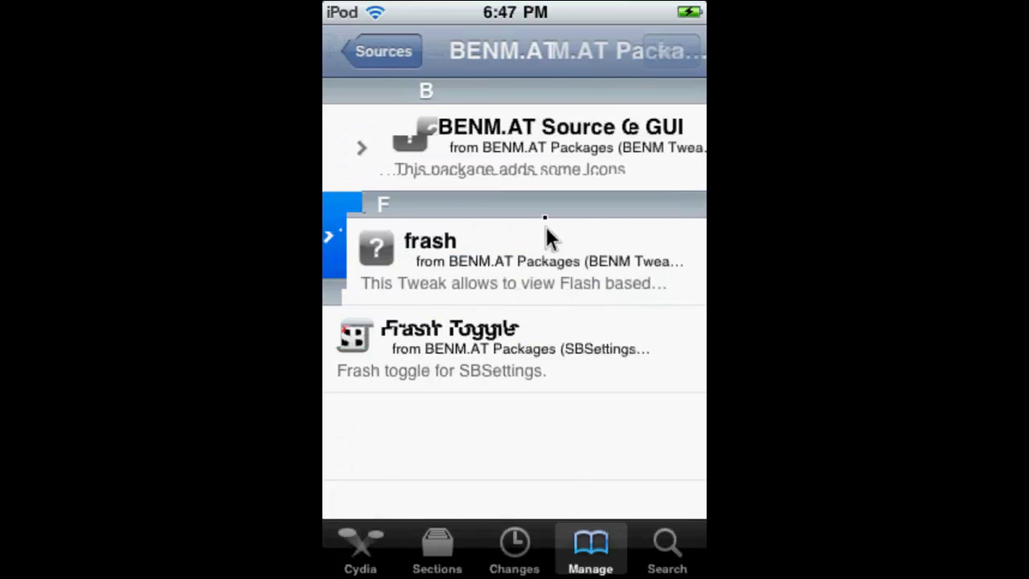
{"action": "left_click", "coordinate": [506, 256]}
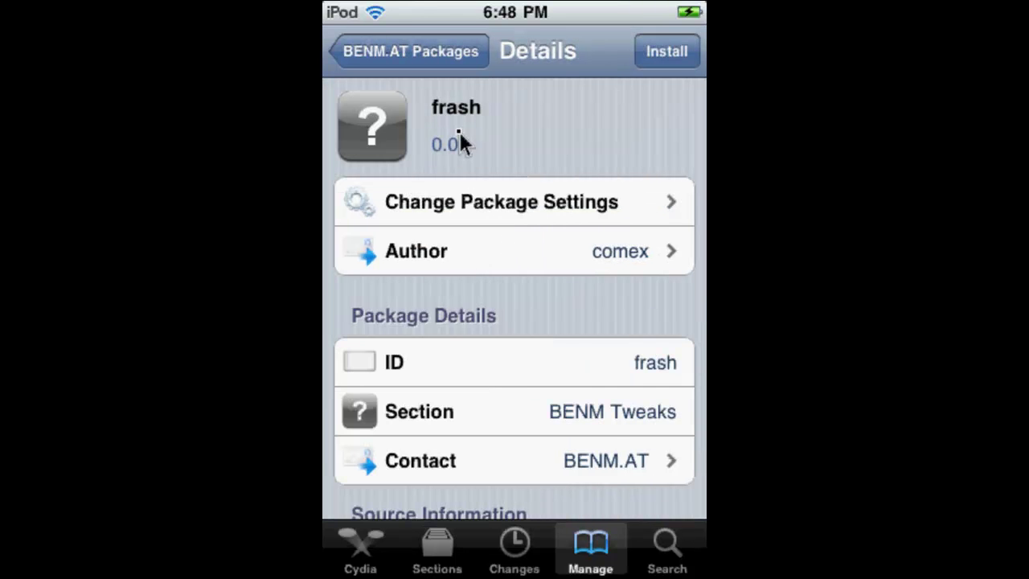
{"action": "left_click", "coordinate": [664, 57]}
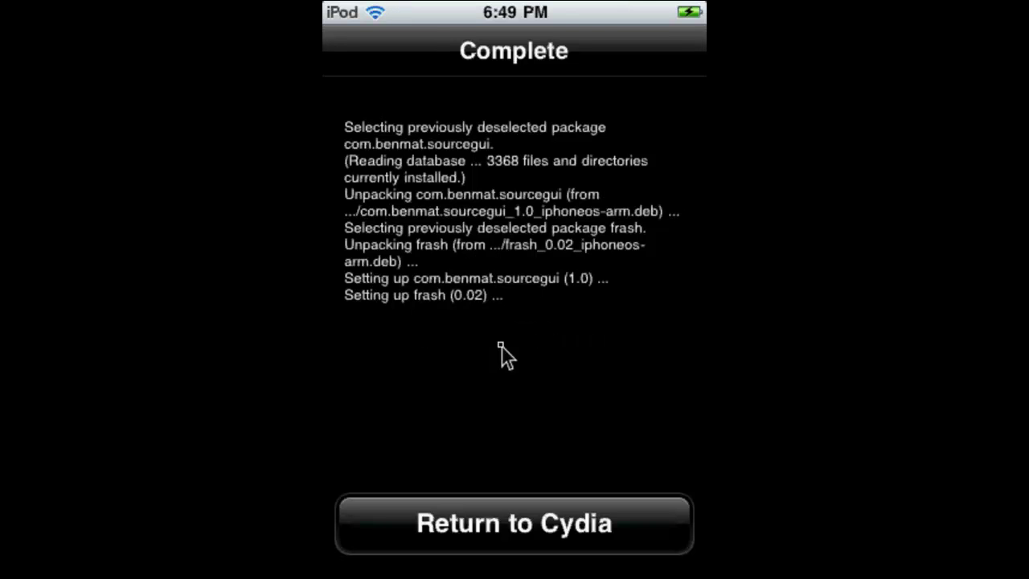
{"action": "left_click", "coordinate": [515, 502]}
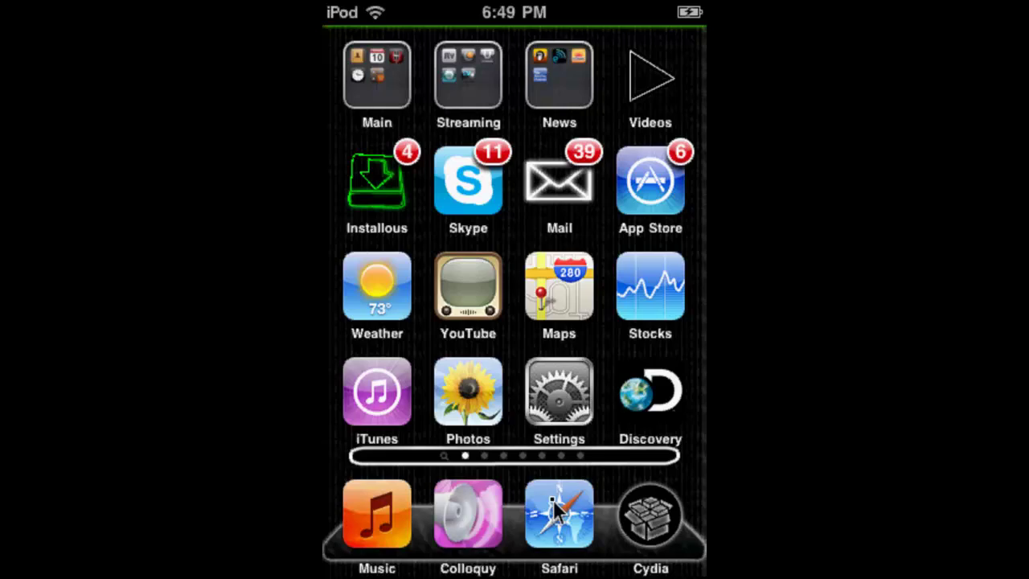
- Switch to Safari, open the Jack Black Soundboards.com page and enlarge its Flash soundboard for a check
{"action": "left_click", "coordinate": [555, 506]}
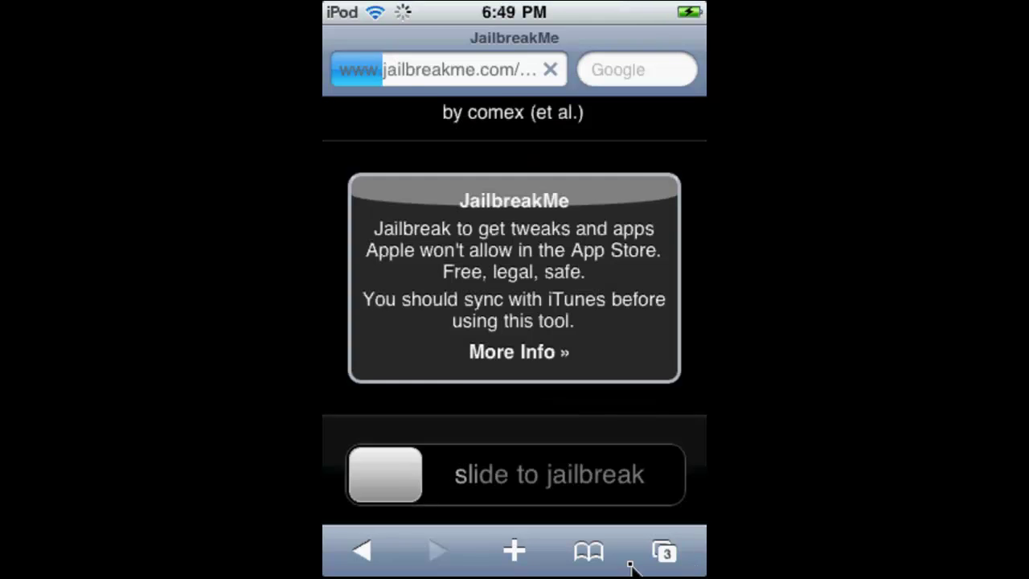
{"action": "left_click", "coordinate": [657, 559]}
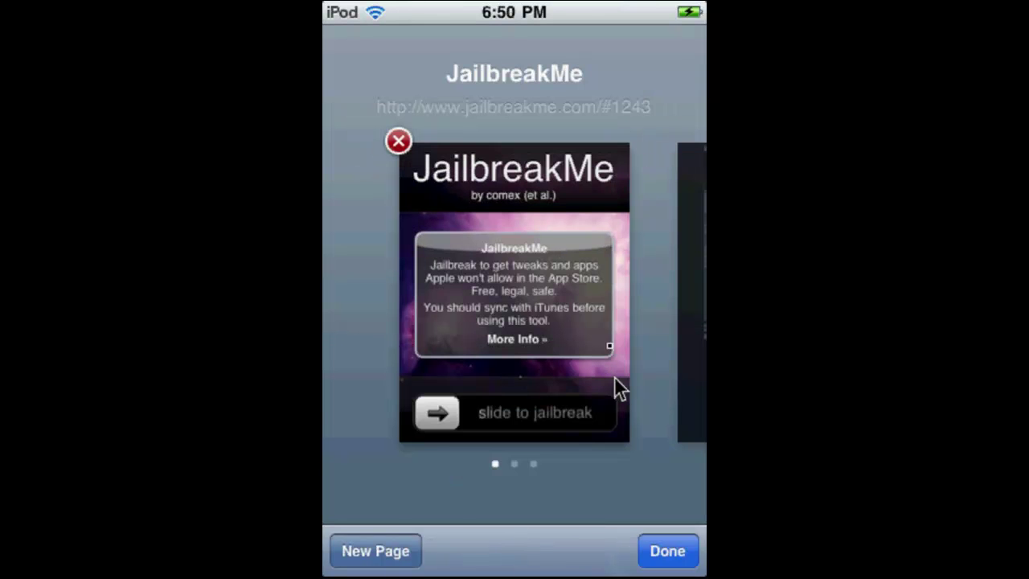
{"action": "left_click", "coordinate": [667, 316]}
{"action": "left_click", "coordinate": [535, 250]}
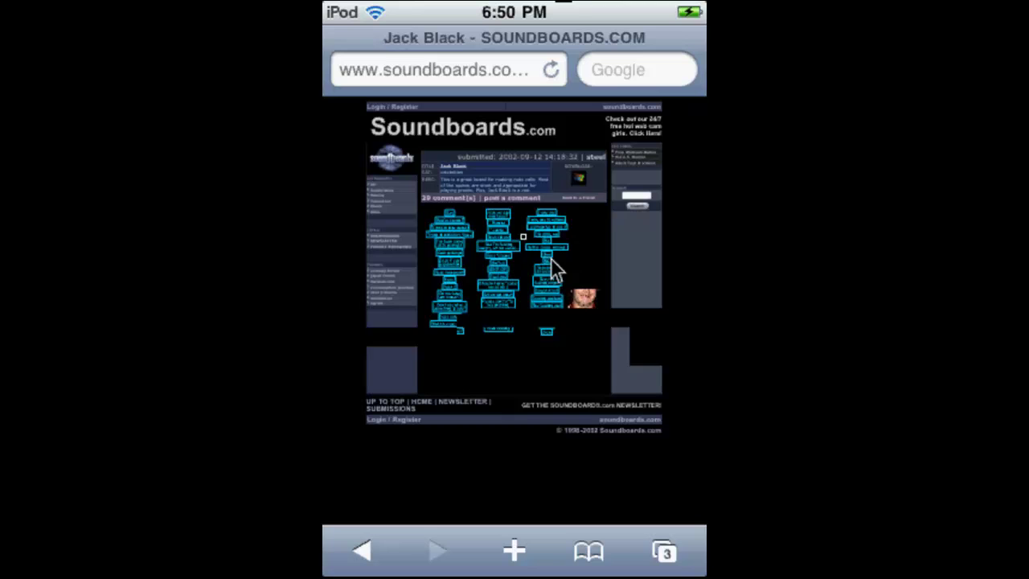
{"action": "double_click", "coordinate": [487, 230]}
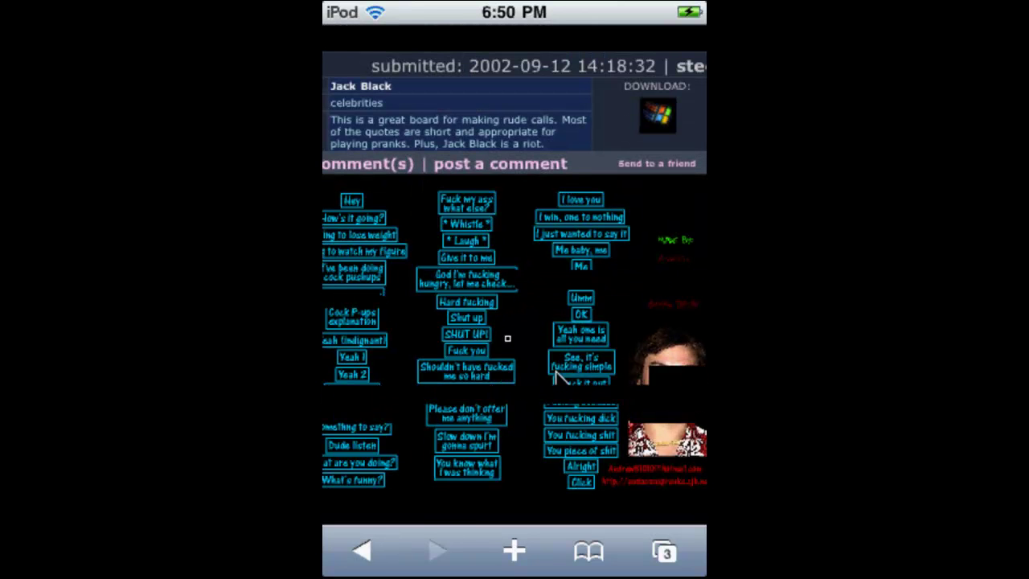
- Close the Soundboards.com page and open the DCL Productions page
{"action": "left_click", "coordinate": [666, 552]}
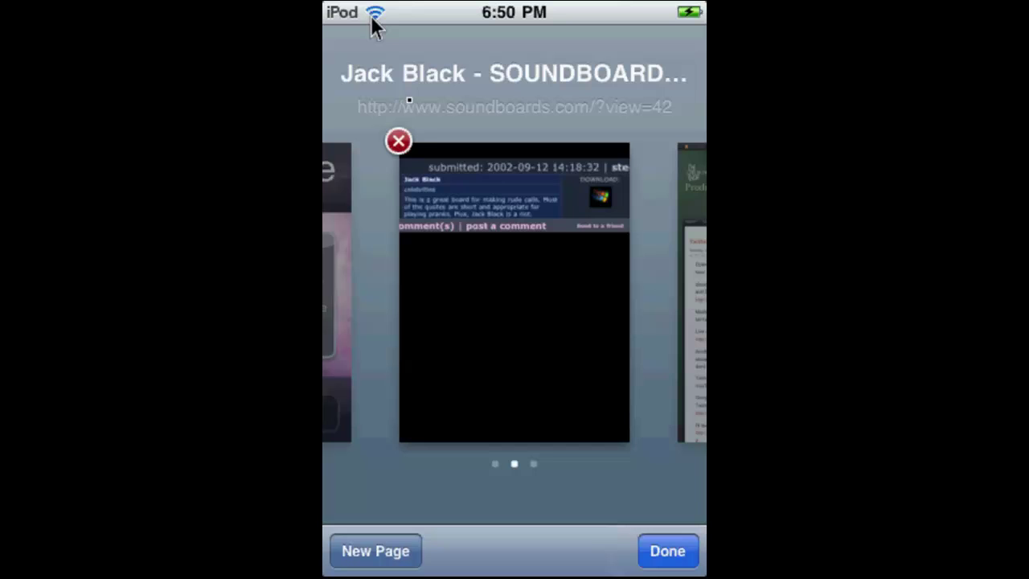
{"action": "left_click", "coordinate": [404, 153]}
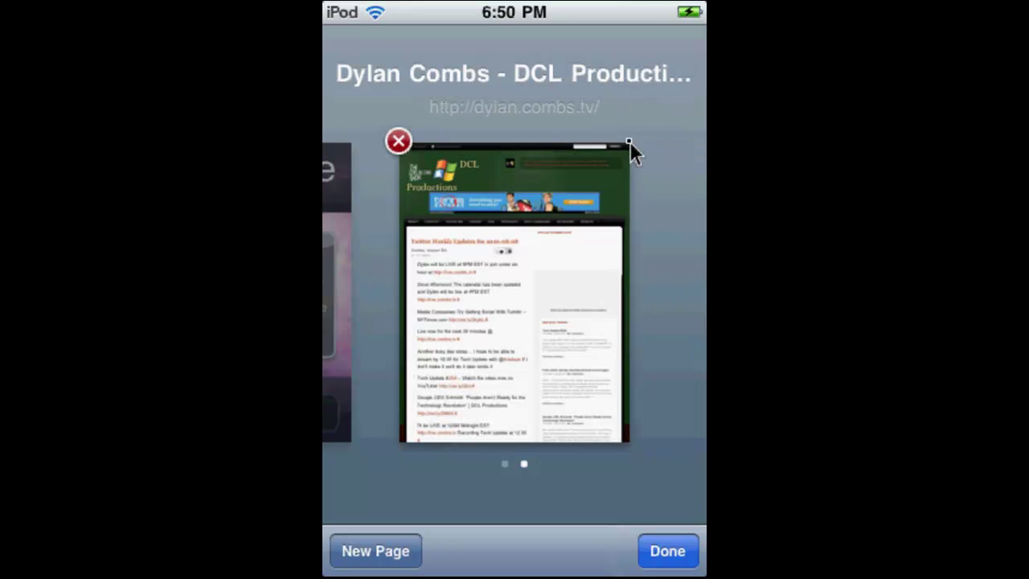
{"action": "left_click", "coordinate": [555, 171]}
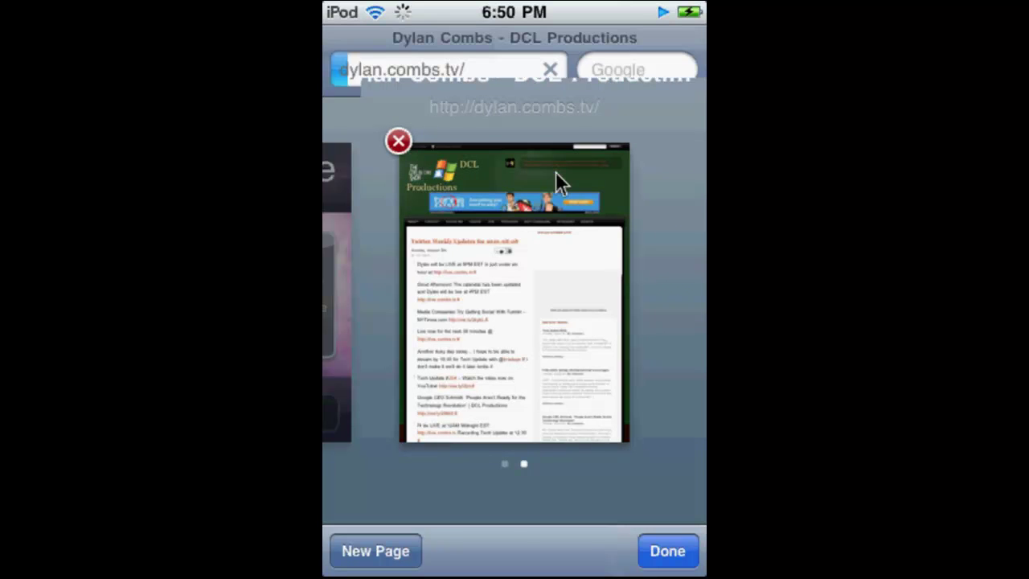